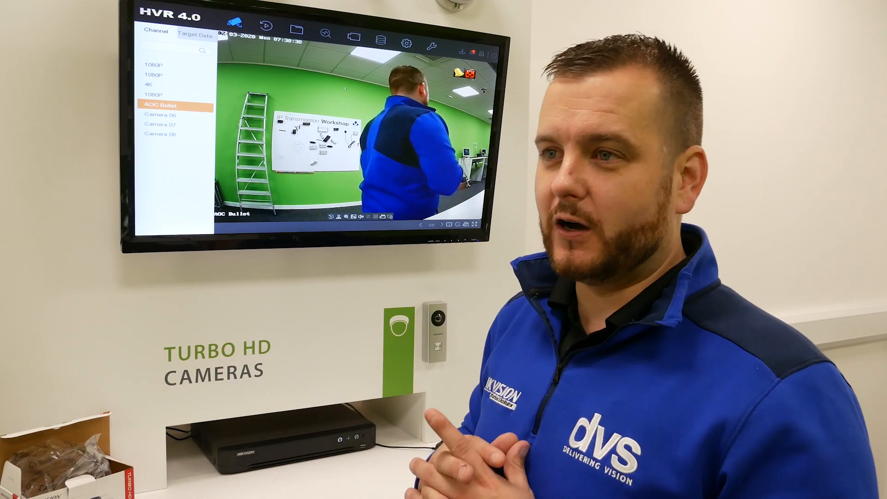
Open the main stream video parameters and set the audio source of camera [A1] 1080P to Local Audio
{"action": "left_click", "coordinate": [354, 37]}
{"action": "left_click", "coordinate": [182, 109]}
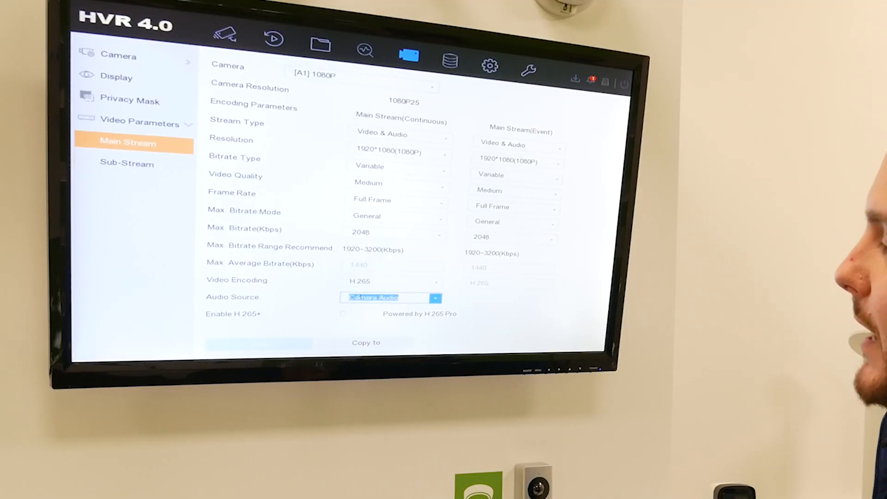
{"action": "left_click", "coordinate": [358, 298]}
{"action": "left_click", "coordinate": [357, 311]}
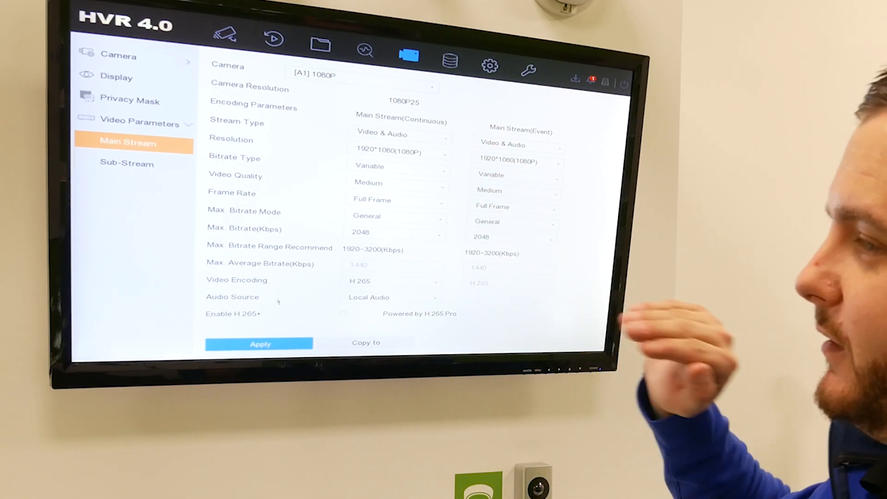
Check the main stream parameters of camera [A2] 1080P and of camera [A5] AOC Bullet
{"action": "left_click", "coordinate": [386, 85]}
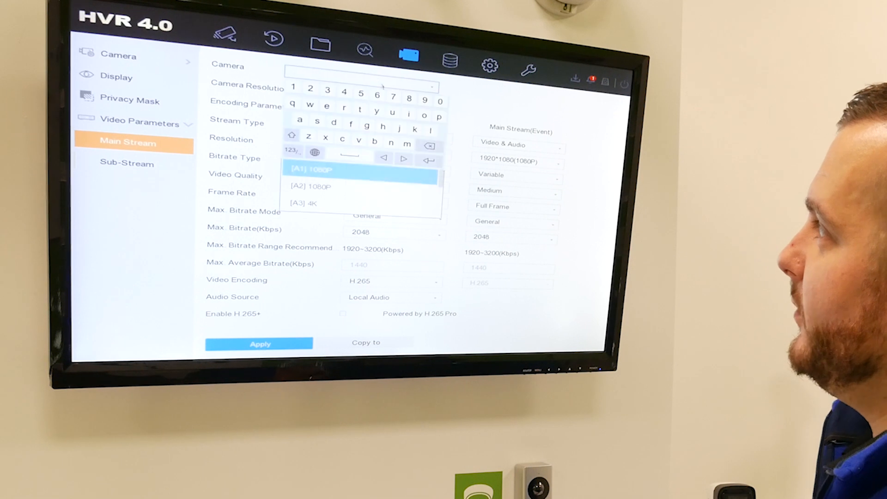
{"action": "left_click", "coordinate": [377, 114]}
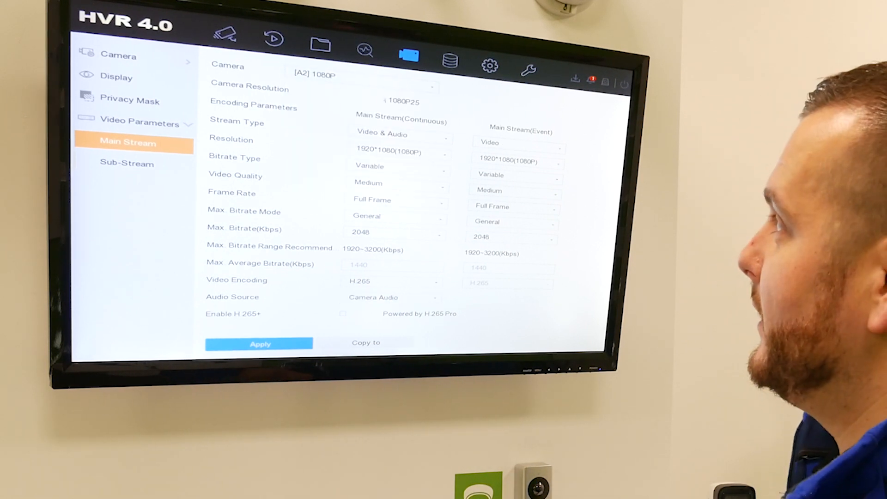
{"action": "left_click", "coordinate": [393, 83]}
{"action": "scroll", "coordinate": [339, 205], "scroll_direction": "down", "scroll_amount": 1}
{"action": "left_click", "coordinate": [339, 204]}
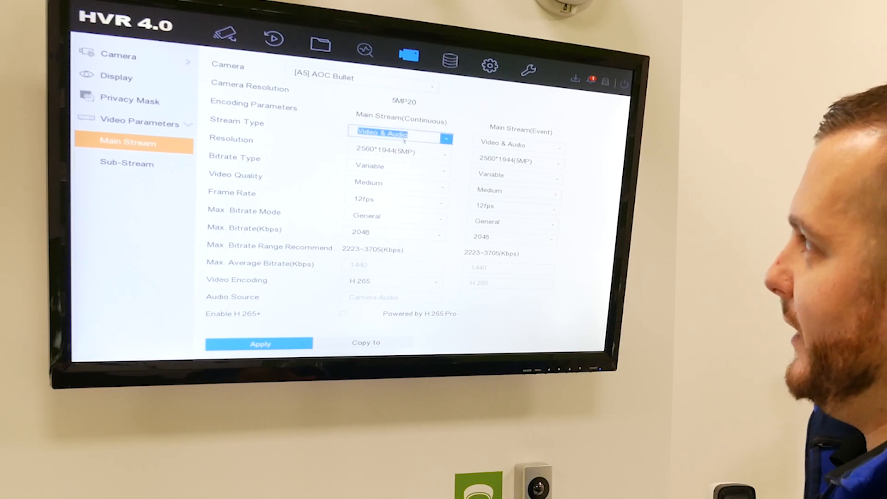
Check the sub-stream video parameters for the AOC Bullet camera
{"action": "left_click", "coordinate": [127, 163]}
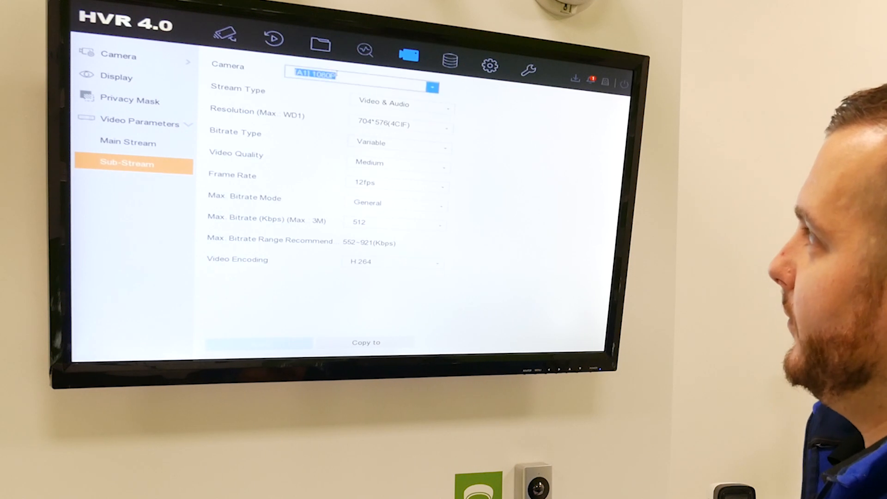
{"action": "left_click", "coordinate": [339, 74]}
{"action": "scroll", "coordinate": [363, 203], "scroll_direction": "down", "scroll_amount": 2}
{"action": "left_click", "coordinate": [363, 207]}
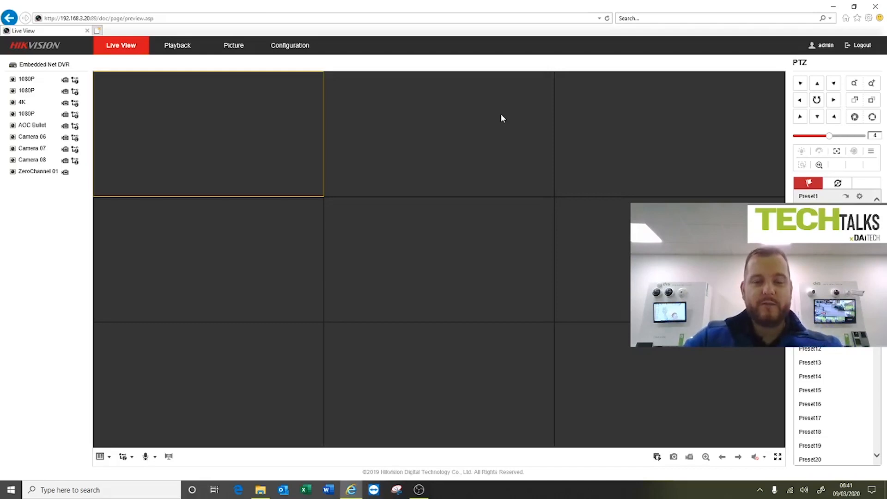
In the recorder's web interface, open the system's basic information and highlight the model and firmware version
{"action": "left_click", "coordinate": [294, 48]}
{"action": "left_click", "coordinate": [57, 85]}
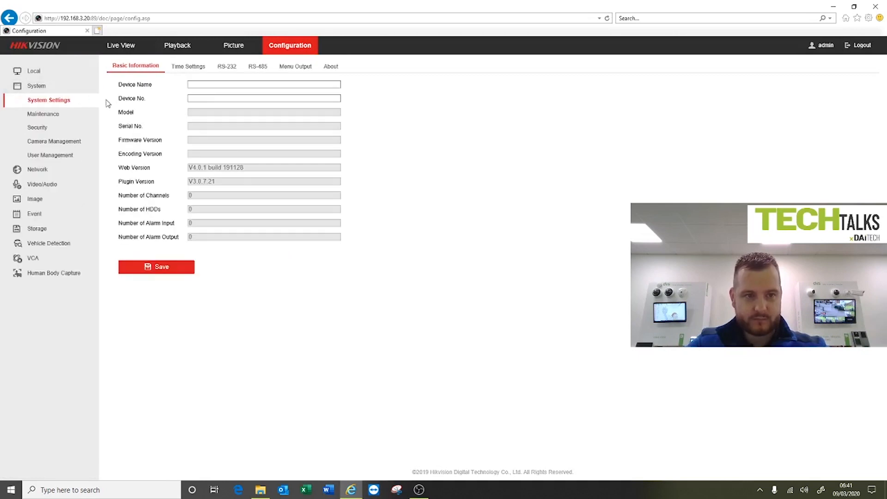
{"action": "left_click_drag", "start_coordinate": [255, 114], "coordinate": [191, 115]}
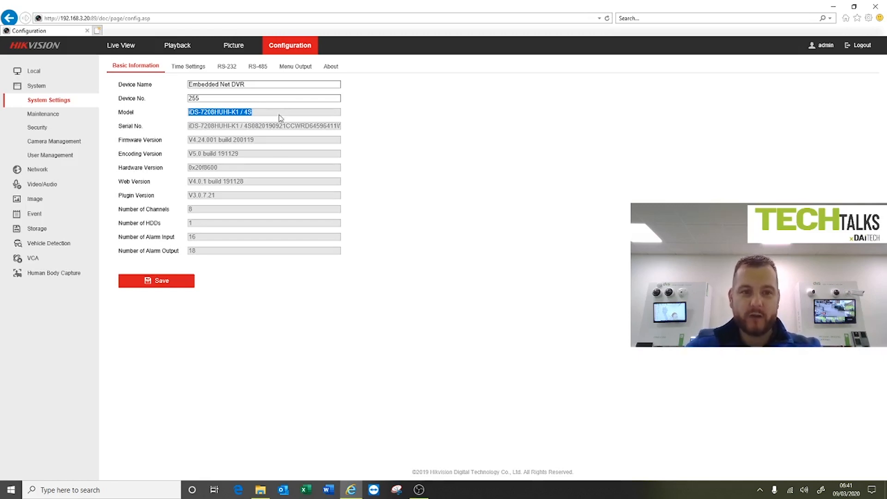
{"action": "left_click_drag", "start_coordinate": [255, 140], "coordinate": [193, 142]}
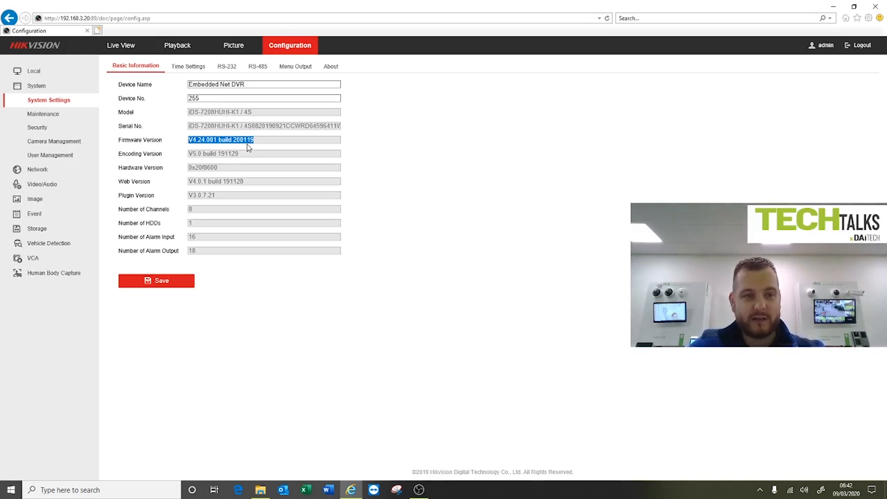
Select camera [A5] AOC Bullet in the video settings and save its Main Stream(Normal) with video type Video&Audio
{"action": "left_click", "coordinate": [47, 187]}
{"action": "left_click", "coordinate": [212, 85]}
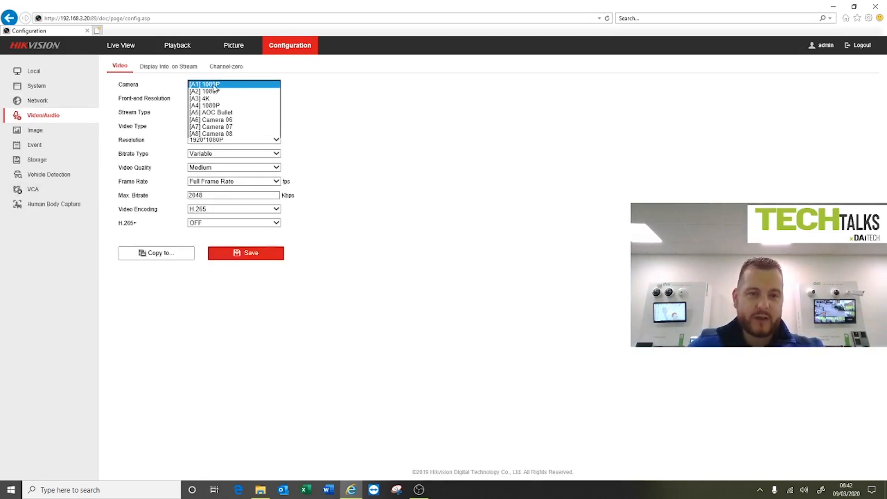
{"action": "left_click", "coordinate": [208, 113]}
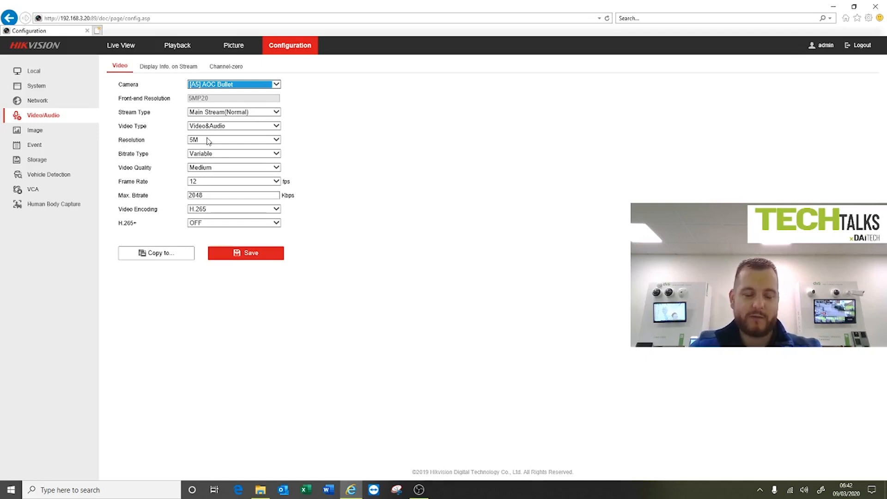
{"action": "left_click", "coordinate": [238, 253]}
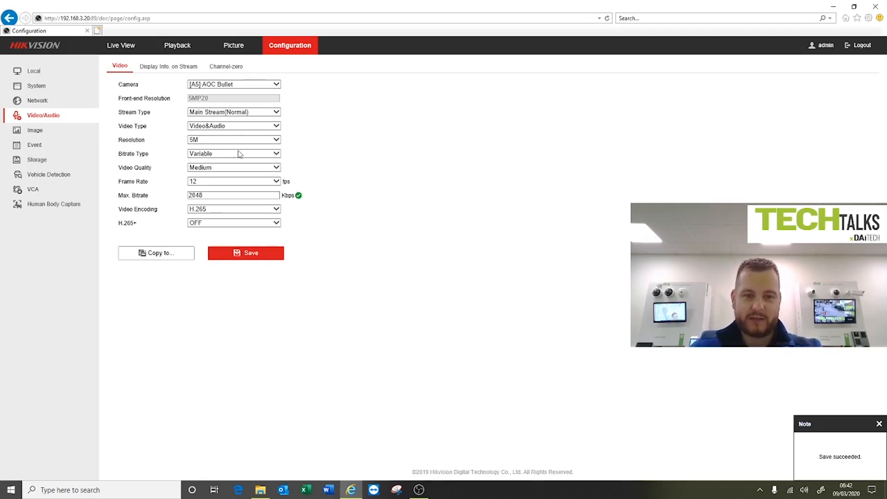
Save the AOC Bullet camera's Sub-stream and Main Stream(Event) settings with video type Video&Audio
{"action": "left_click", "coordinate": [213, 115]}
{"action": "left_click", "coordinate": [213, 124]}
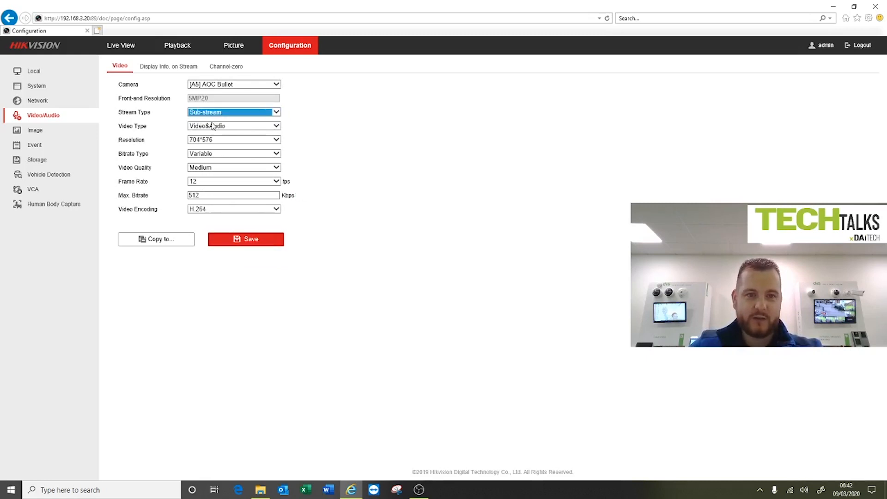
{"action": "left_click", "coordinate": [234, 239]}
{"action": "left_click", "coordinate": [222, 111]}
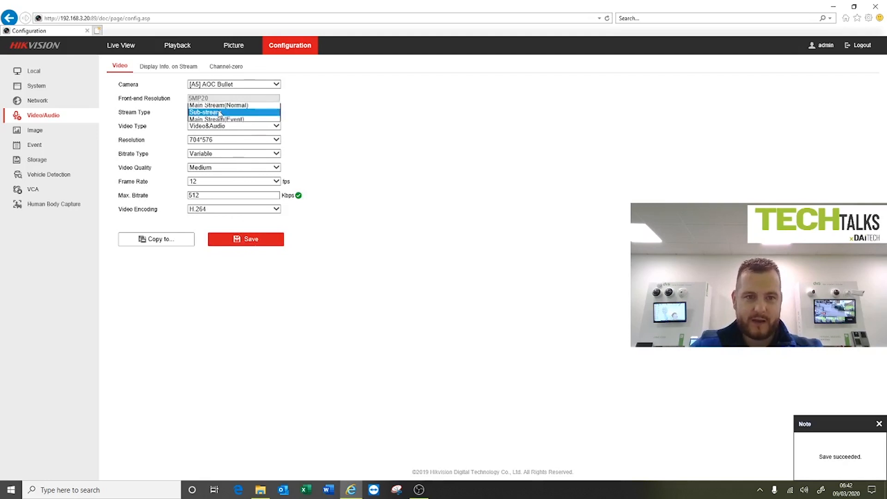
{"action": "left_click", "coordinate": [219, 116]}
{"action": "left_click", "coordinate": [210, 116]}
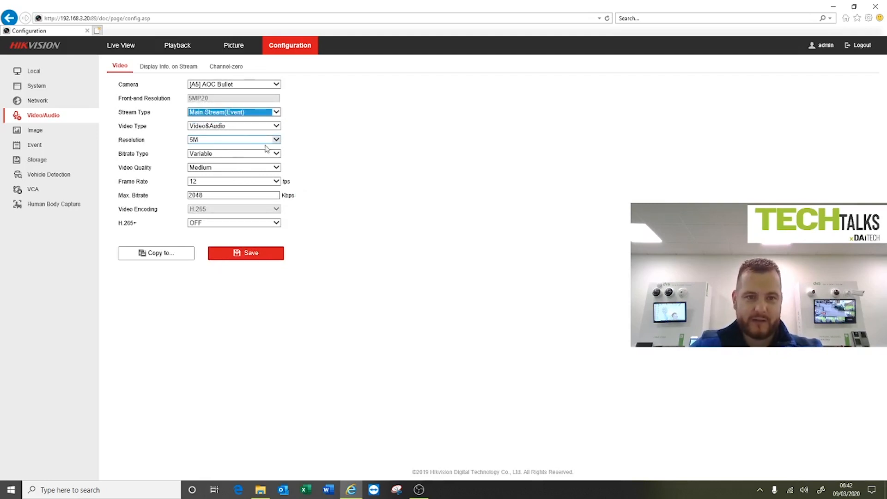
{"action": "left_click", "coordinate": [243, 259]}
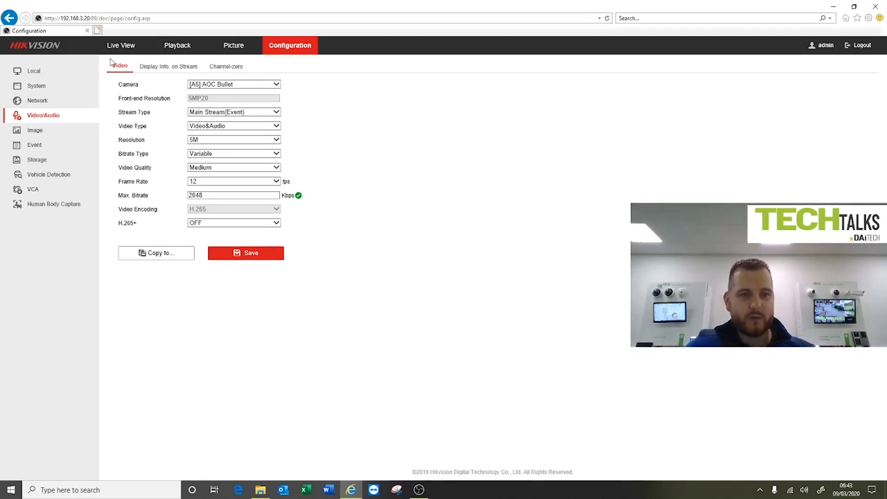
Switch the live view to a single-window layout and start the AOC Bullet camera's stream
{"action": "left_click", "coordinate": [125, 48]}
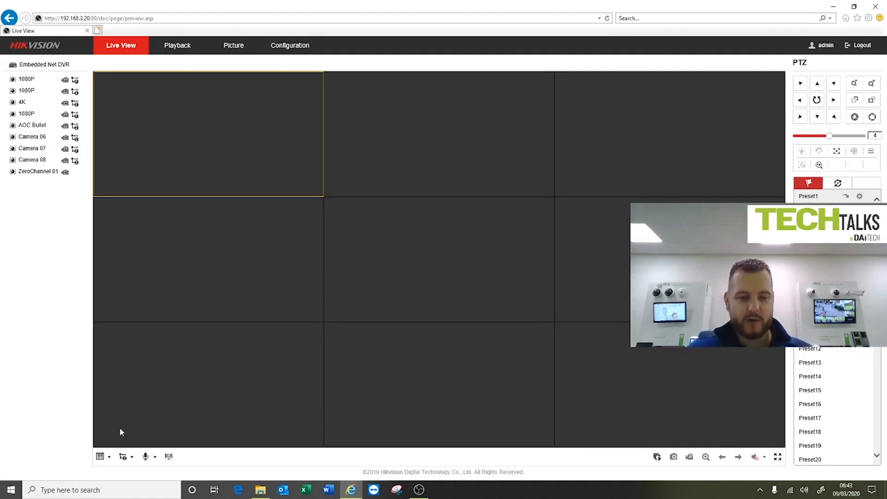
{"action": "left_click", "coordinate": [100, 456]}
{"action": "left_click", "coordinate": [100, 471]}
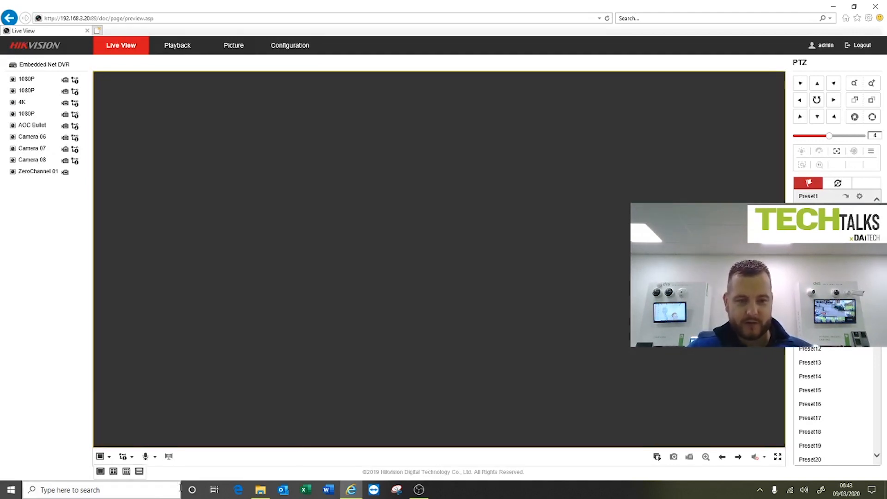
{"action": "left_click", "coordinate": [32, 128]}
{"action": "double_click", "coordinate": [33, 128]}
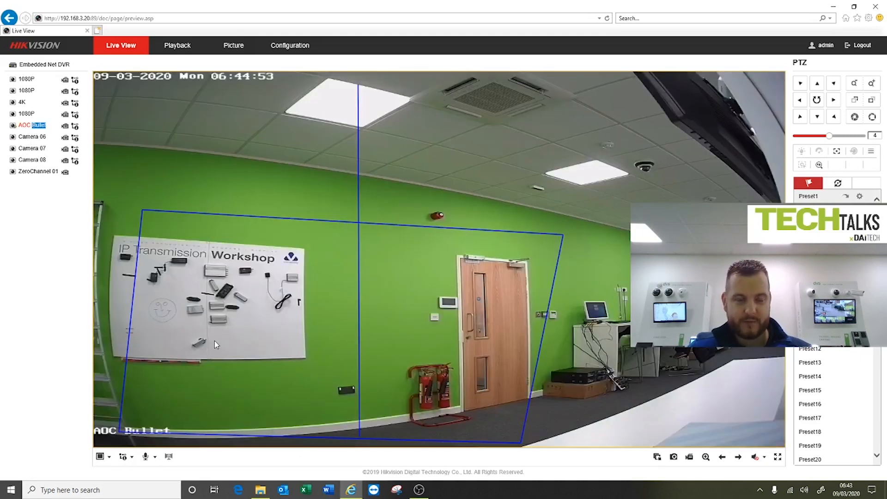
Listen to the AOC Bullet's live audio at a raised volume, and finish by muting and stopping the live view
{"action": "left_click", "coordinate": [756, 470]}
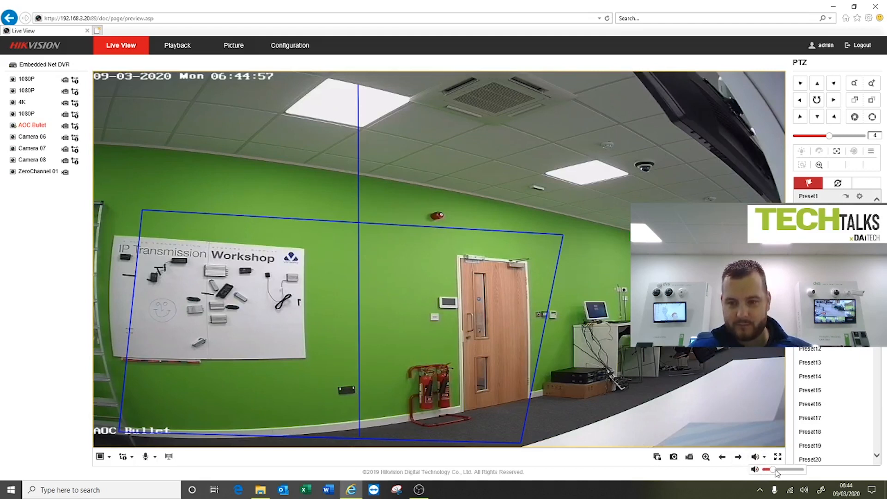
{"action": "left_click_drag", "start_coordinate": [781, 470], "coordinate": [782, 473]}
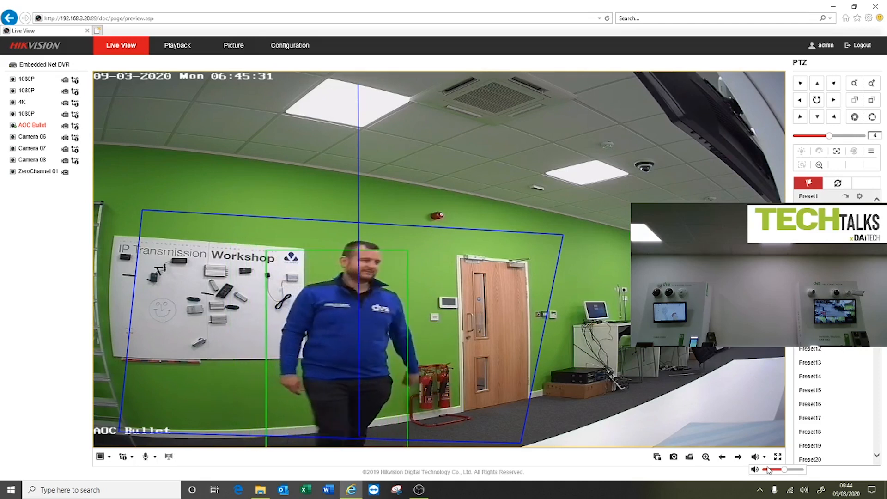
{"action": "left_click_drag", "start_coordinate": [768, 470], "coordinate": [763, 470]}
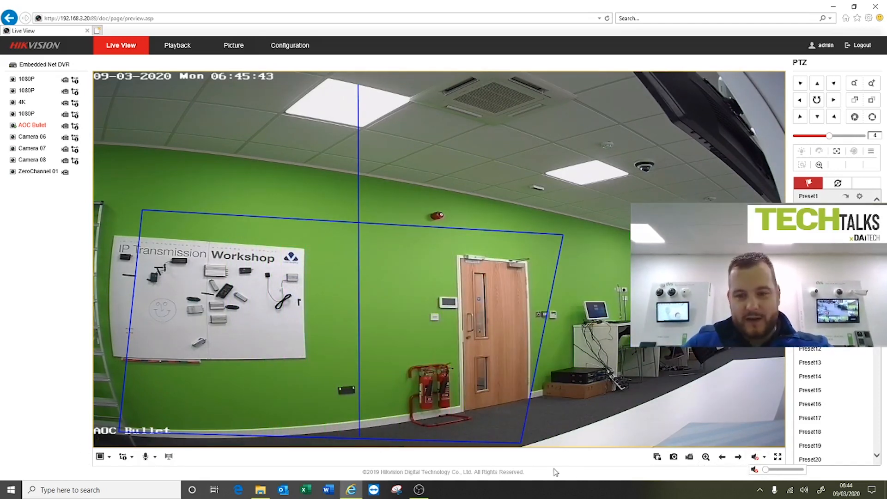
{"action": "left_click", "coordinate": [657, 456]}
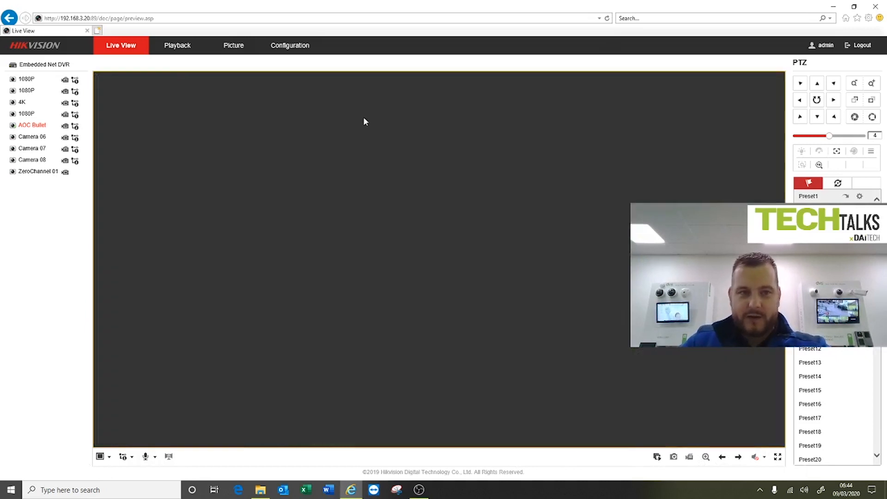
Play back the AOC Bullet recording of 9 March 2020 in a single window from about 06:44
{"action": "left_click", "coordinate": [174, 48]}
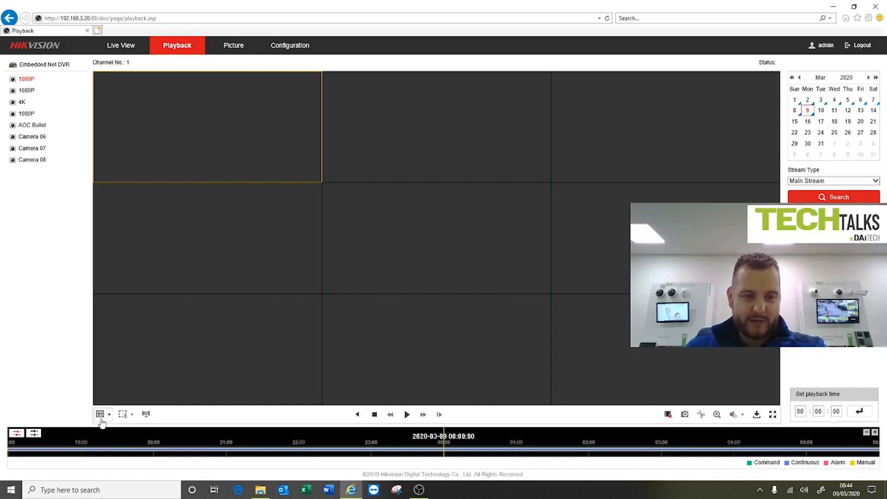
{"action": "left_click", "coordinate": [101, 413]}
{"action": "left_click", "coordinate": [100, 429]}
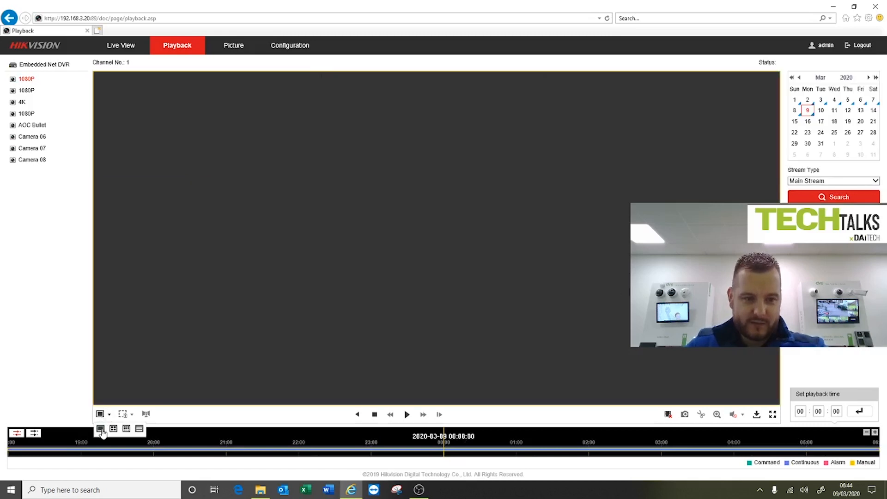
{"action": "double_click", "coordinate": [26, 126]}
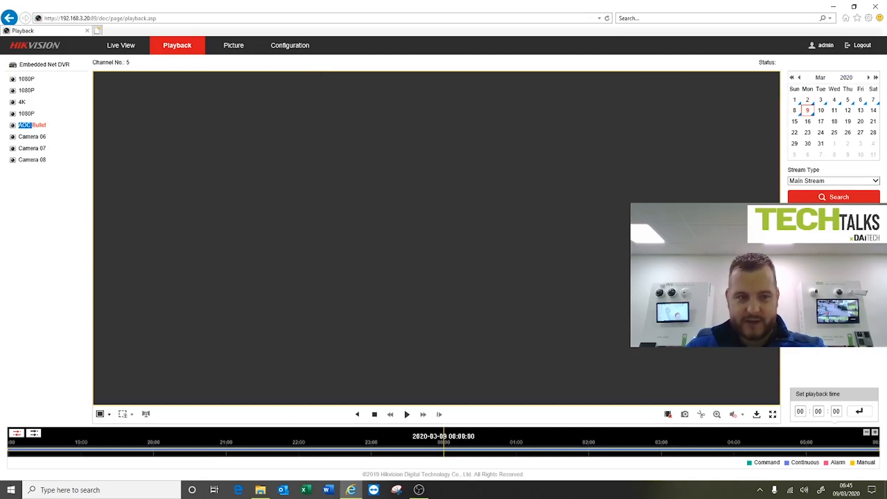
{"action": "left_click", "coordinate": [407, 414]}
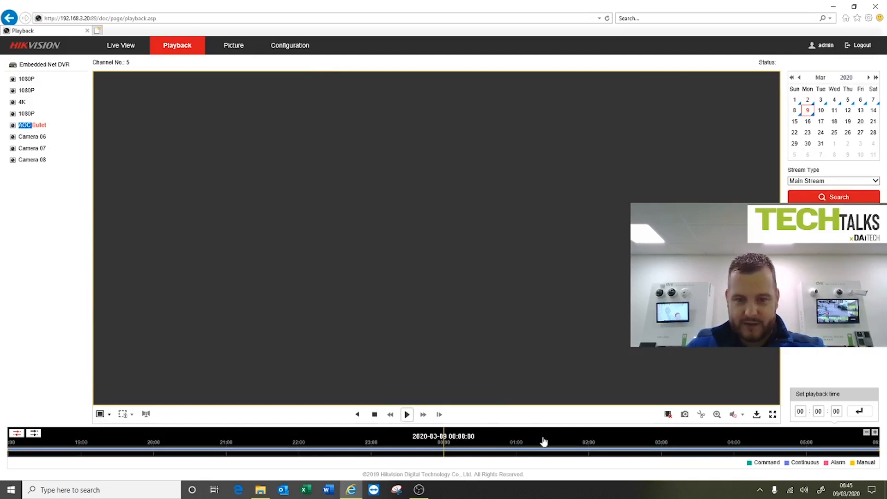
{"action": "left_click_drag", "start_coordinate": [621, 450], "coordinate": [148, 448]}
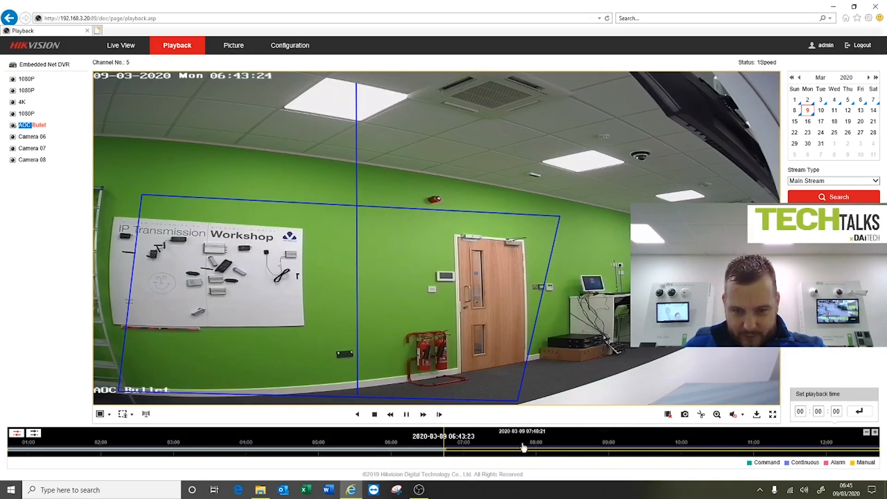
Listen to the recording's audio at a raised volume, and finish by muting and stopping the playback
{"action": "left_click", "coordinate": [733, 414]}
{"action": "left_click_drag", "start_coordinate": [740, 429], "coordinate": [775, 430]}
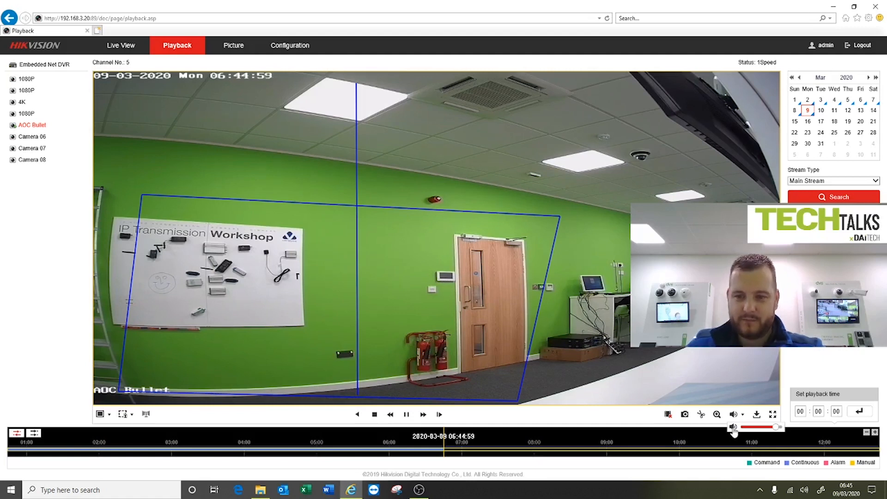
{"action": "left_click", "coordinate": [732, 427]}
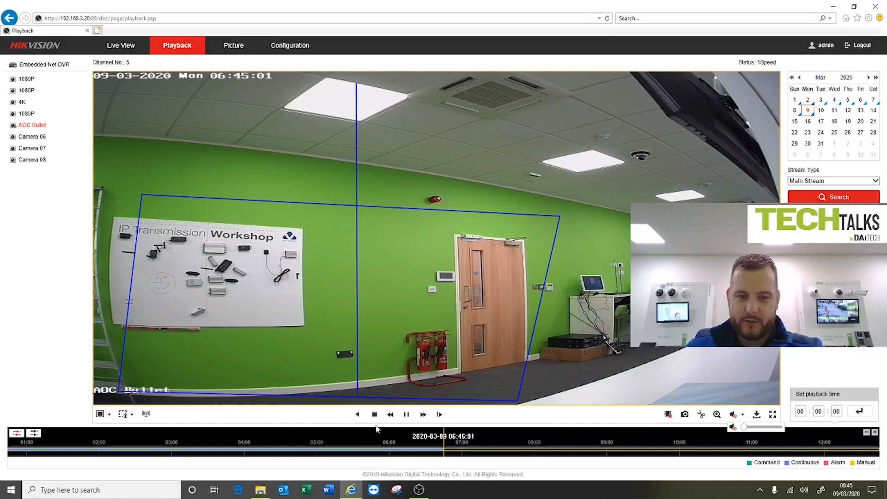
{"action": "left_click", "coordinate": [374, 413]}
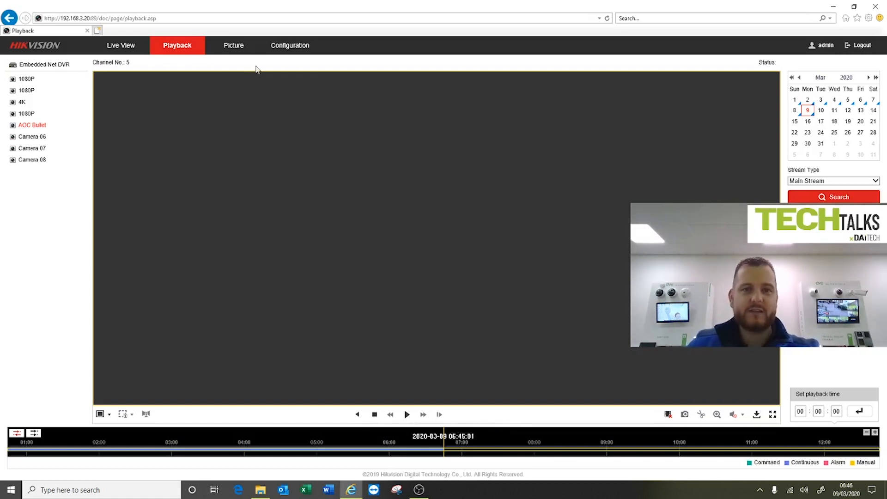
Open the smart event settings for line crossing detection on camera [A5] AOC Bullet
{"action": "left_click", "coordinate": [279, 50]}
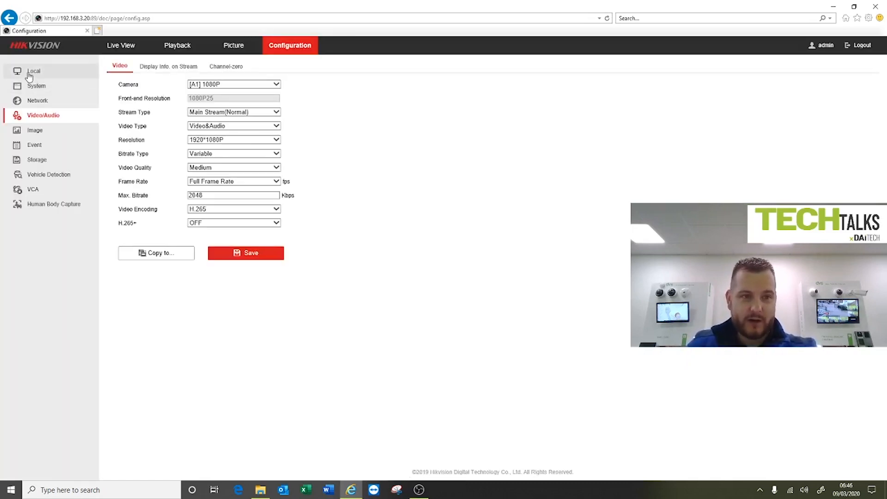
{"action": "left_click", "coordinate": [29, 73]}
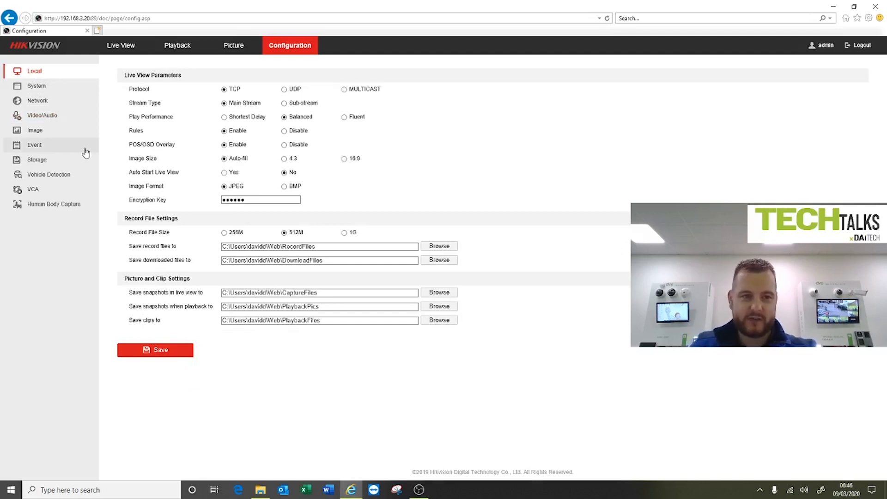
{"action": "left_click", "coordinate": [36, 144]}
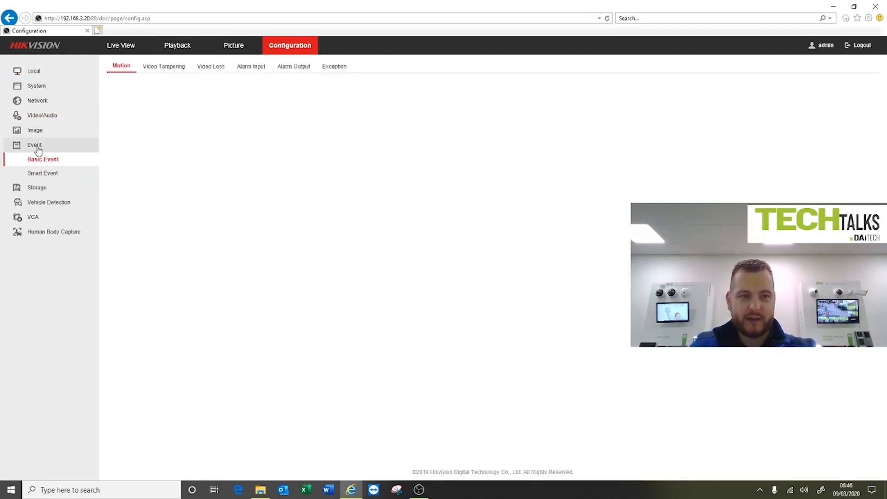
{"action": "left_click", "coordinate": [48, 176]}
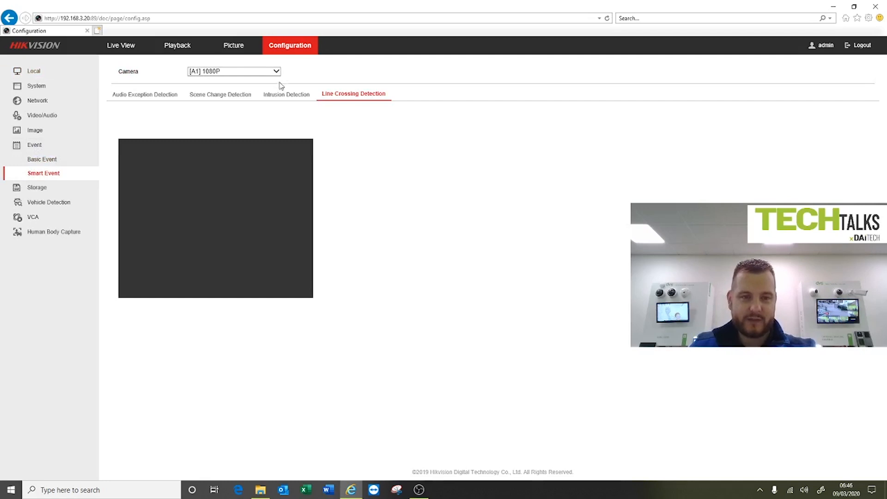
{"action": "left_click", "coordinate": [275, 71]}
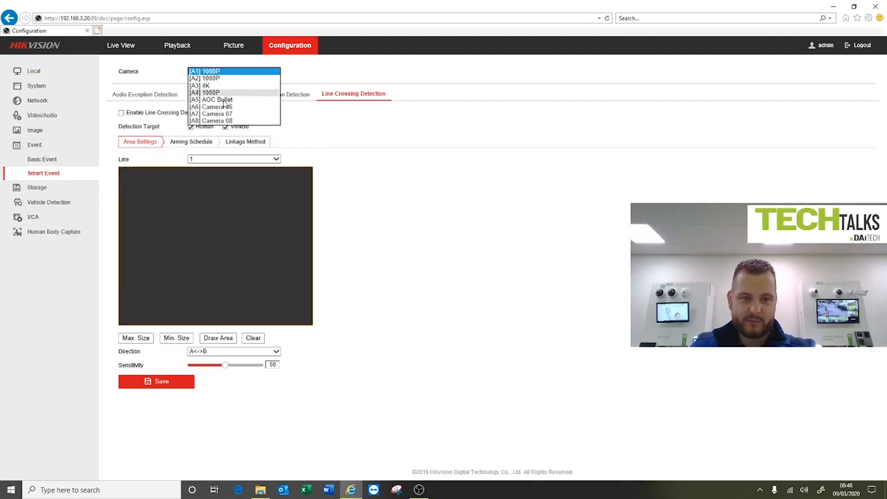
{"action": "left_click", "coordinate": [233, 71]}
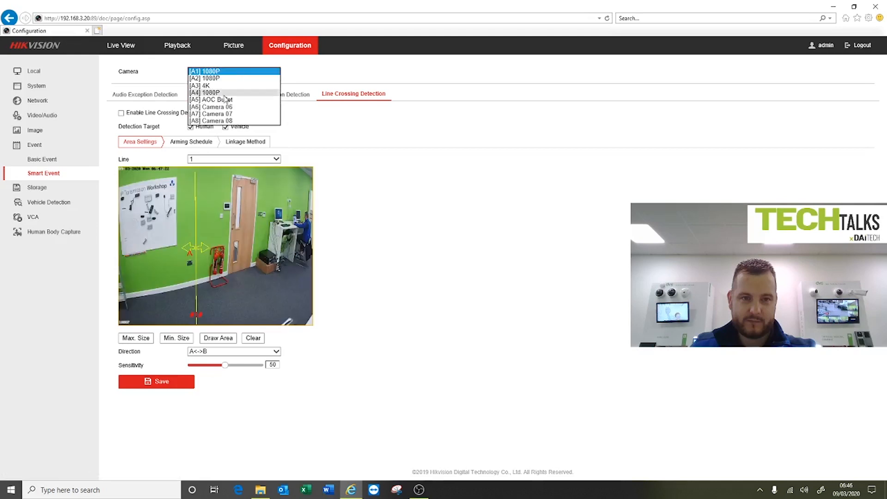
{"action": "left_click", "coordinate": [225, 100]}
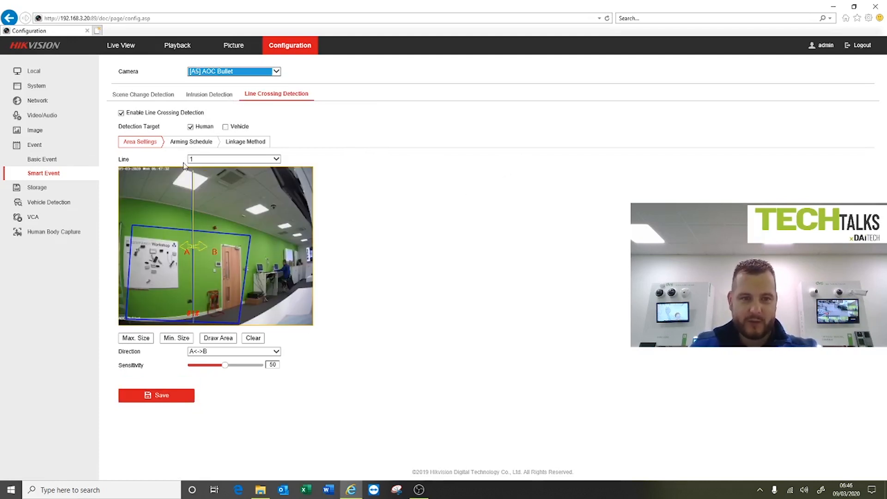
Shift crossing line 1 slightly towards the door and save it, finishing with a check of the line crossing linkage methods
{"action": "mouse_move", "coordinate": [193, 192]}
{"action": "left_mouse_down"}
{"action": "mouse_move", "coordinate": [185, 194]}
{"action": "mouse_move", "coordinate": [196, 194]}
{"action": "left_mouse_up"}
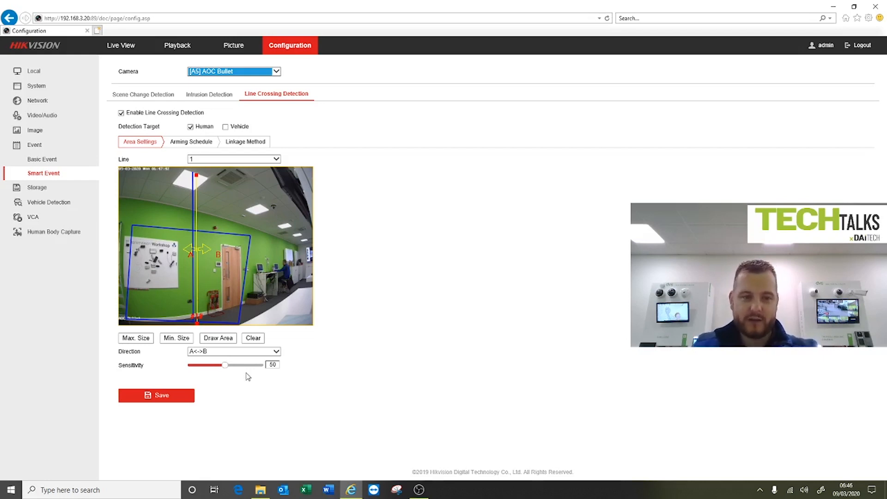
{"action": "left_click", "coordinate": [162, 396]}
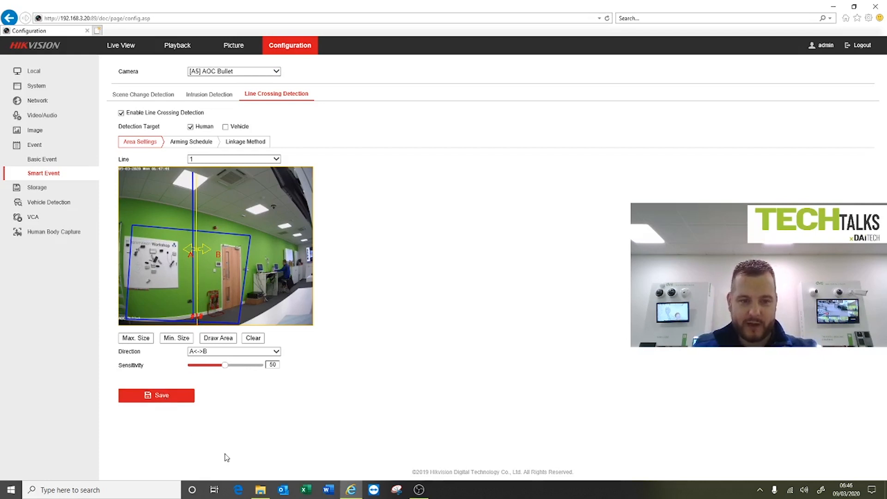
{"action": "left_click", "coordinate": [206, 145]}
{"action": "left_click", "coordinate": [245, 144]}
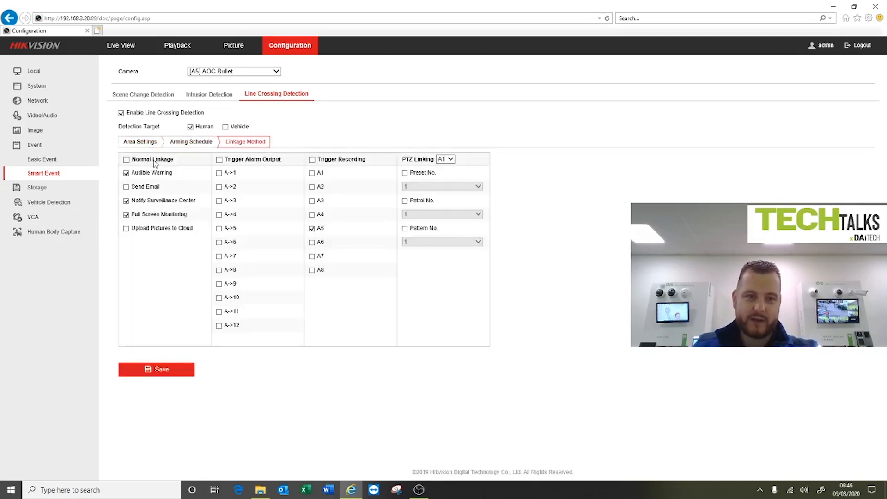
{"action": "left_click", "coordinate": [141, 142]}
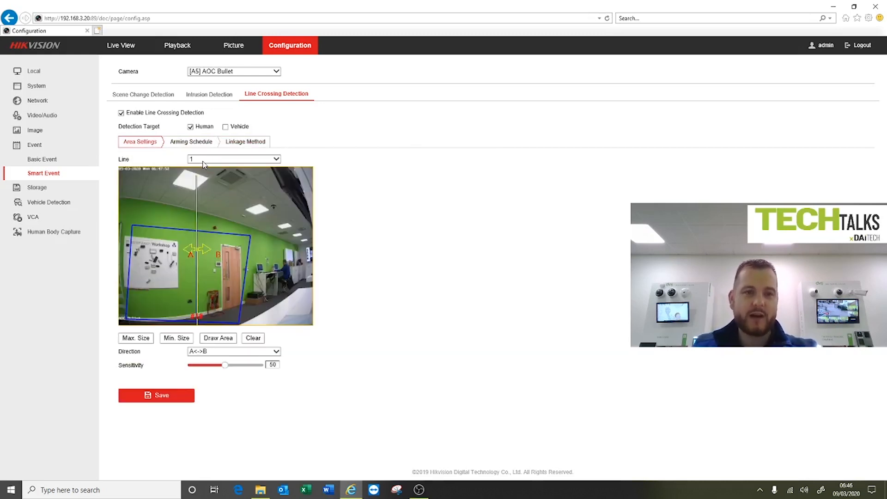
Reduce the intrusion detection's maximum target size to about two thirds of the image width, shrink the minimum to a small box on the whiteboard, and save
{"action": "left_click", "coordinate": [214, 95]}
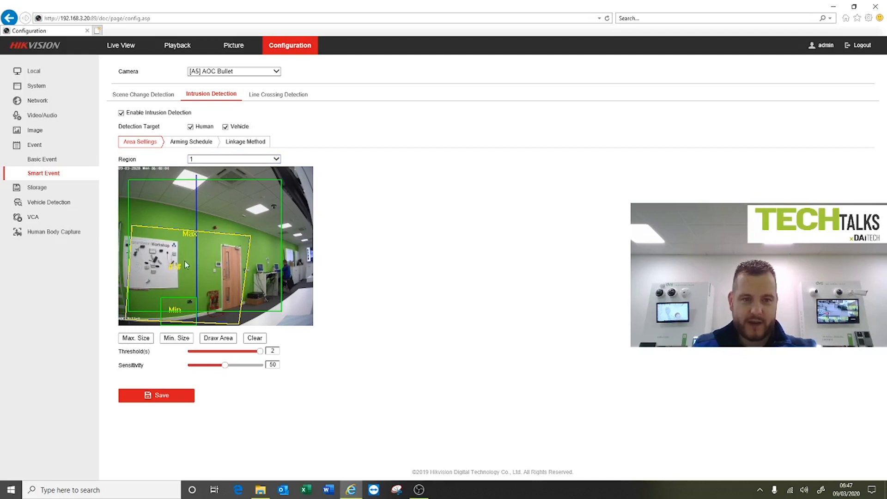
{"action": "left_click", "coordinate": [138, 338]}
{"action": "left_click_drag", "start_coordinate": [166, 216], "coordinate": [262, 315]}
{"action": "left_click", "coordinate": [168, 338]}
{"action": "left_click_drag", "start_coordinate": [153, 283], "coordinate": [164, 291]}
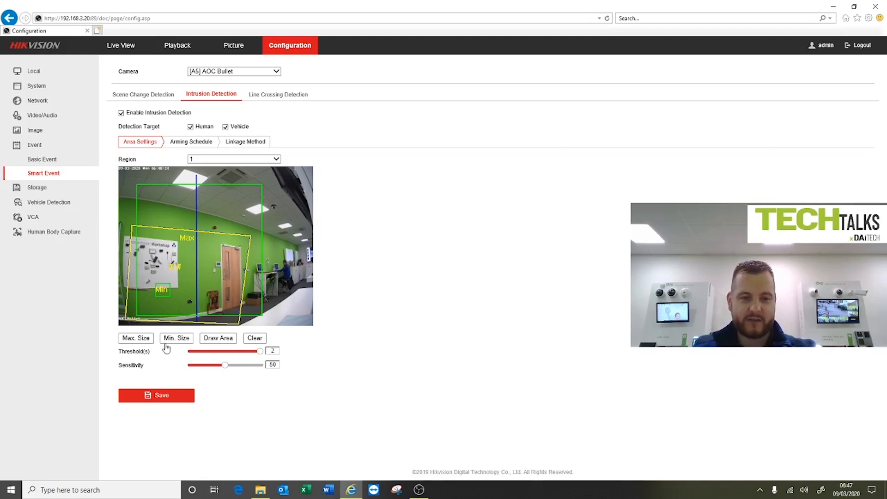
{"action": "left_click", "coordinate": [162, 400]}
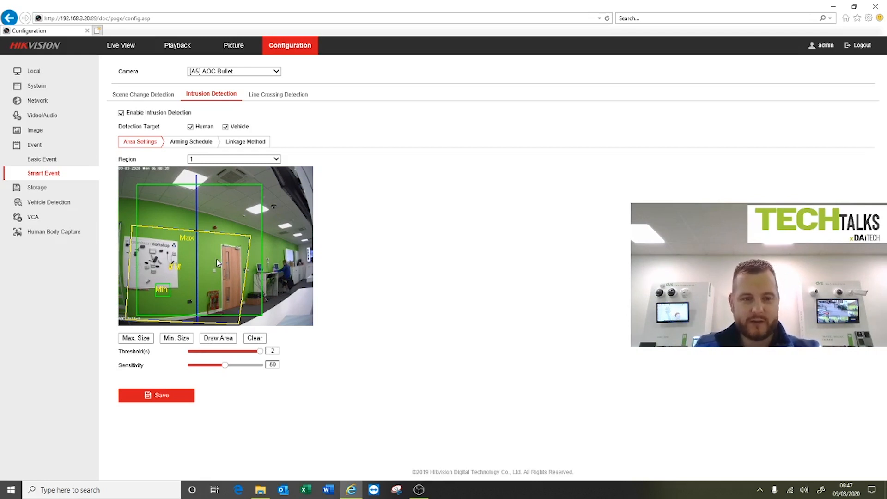
Watch the AOC Bullet's live view with its line and intrusion overlays, and finish by stopping the stream
{"action": "left_click", "coordinate": [133, 45]}
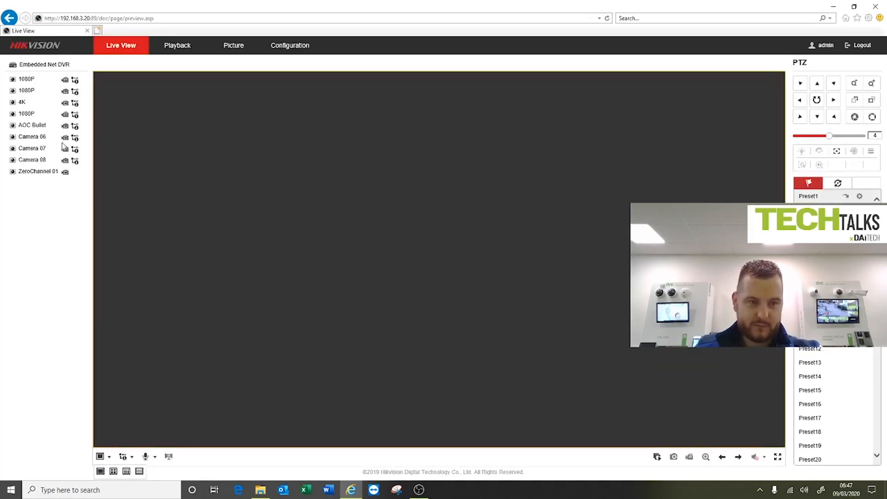
{"action": "double_click", "coordinate": [35, 125]}
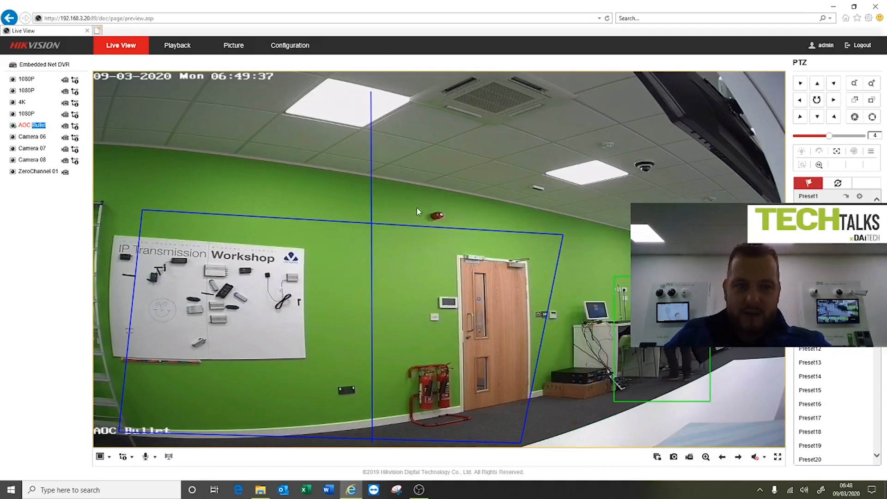
{"action": "left_click", "coordinate": [656, 457]}
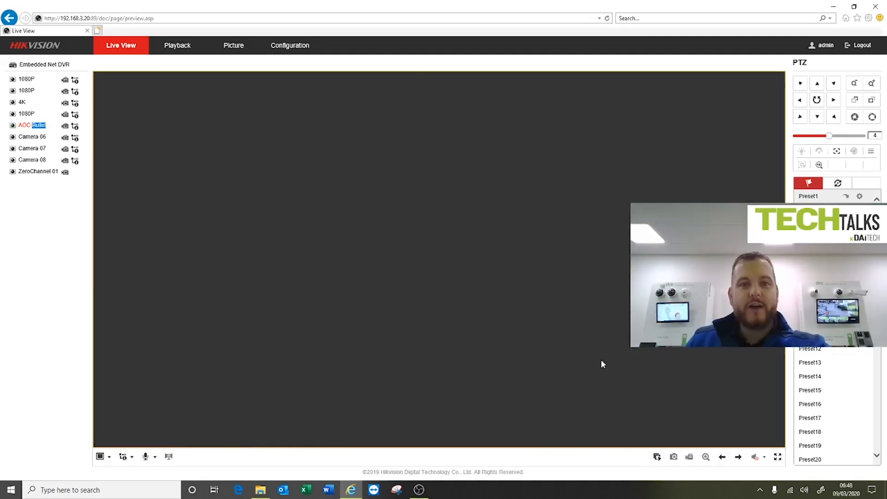